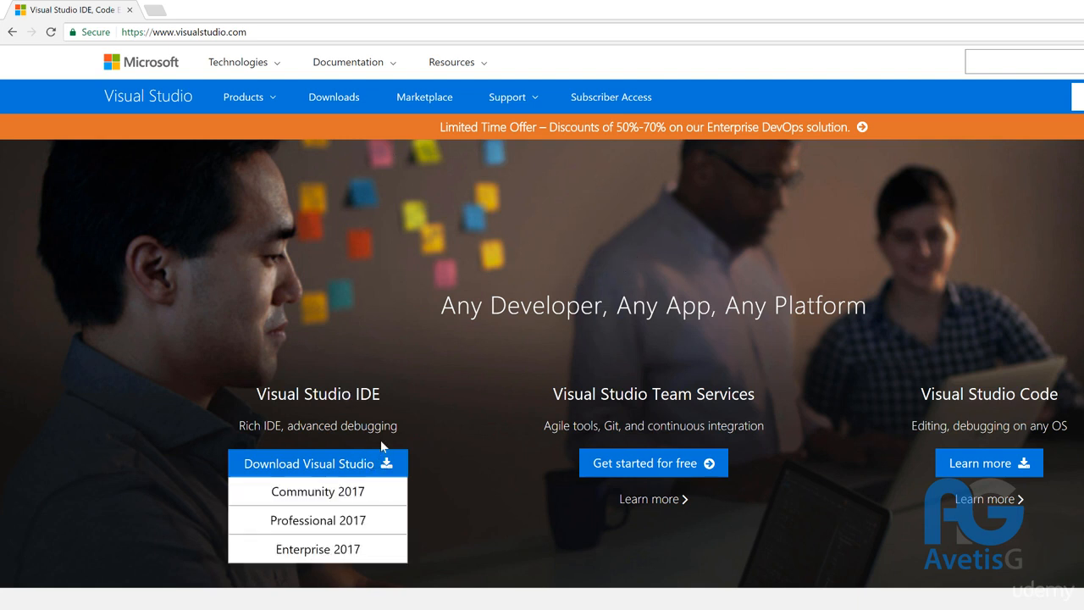
Step: Reveal the Download Visual Studio list of Community, Professional and Enterprise 2017 editions
mouse_move(264, 469)
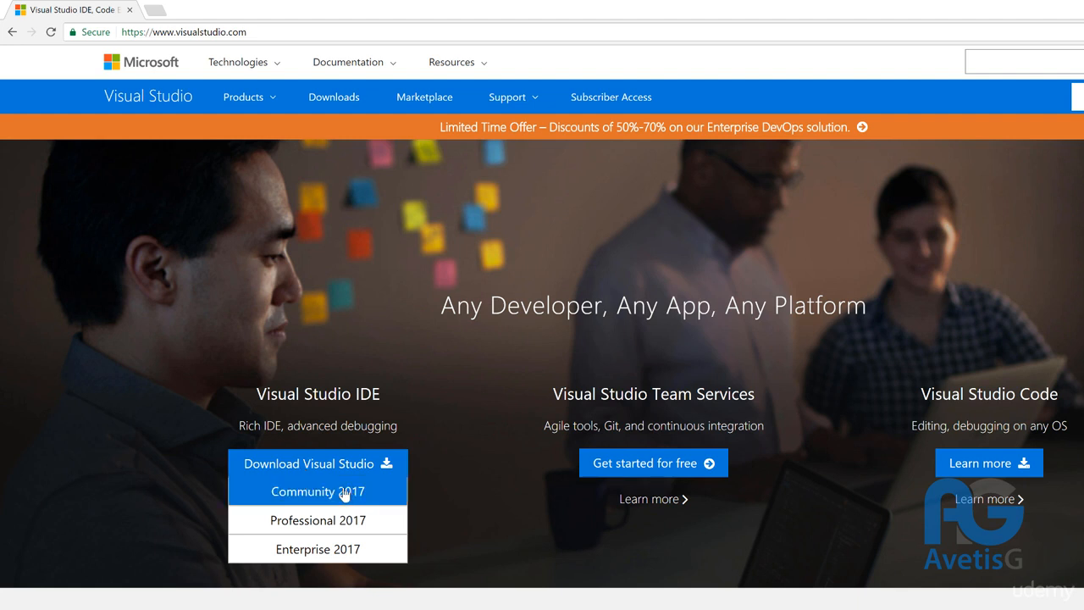
mouse_move(348, 457)
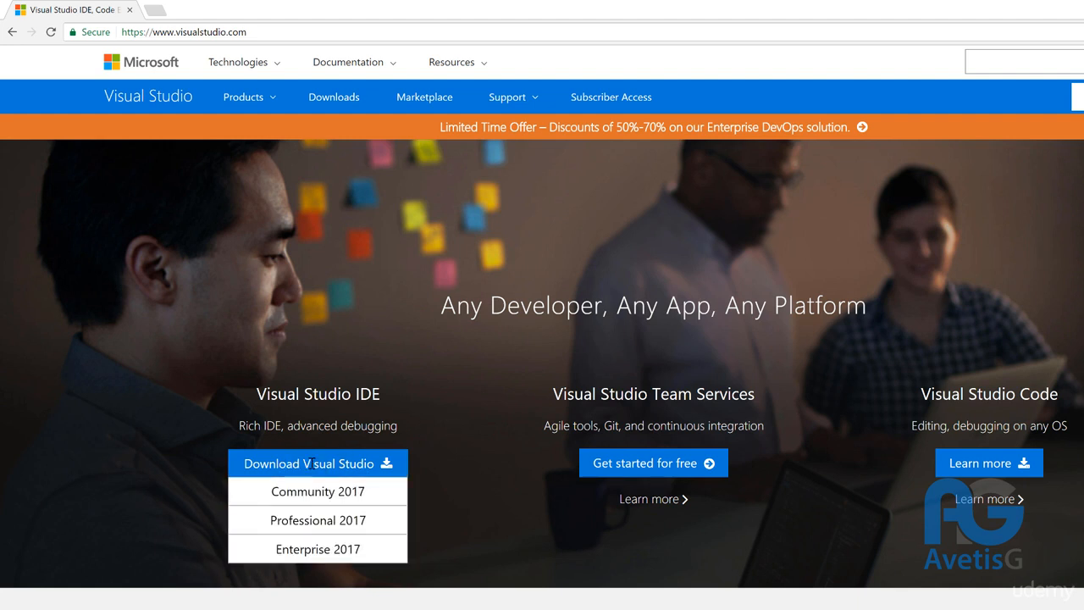
Step: Download the Visual Studio Community 2017 installer and run the vs_community .exe
click(347, 495)
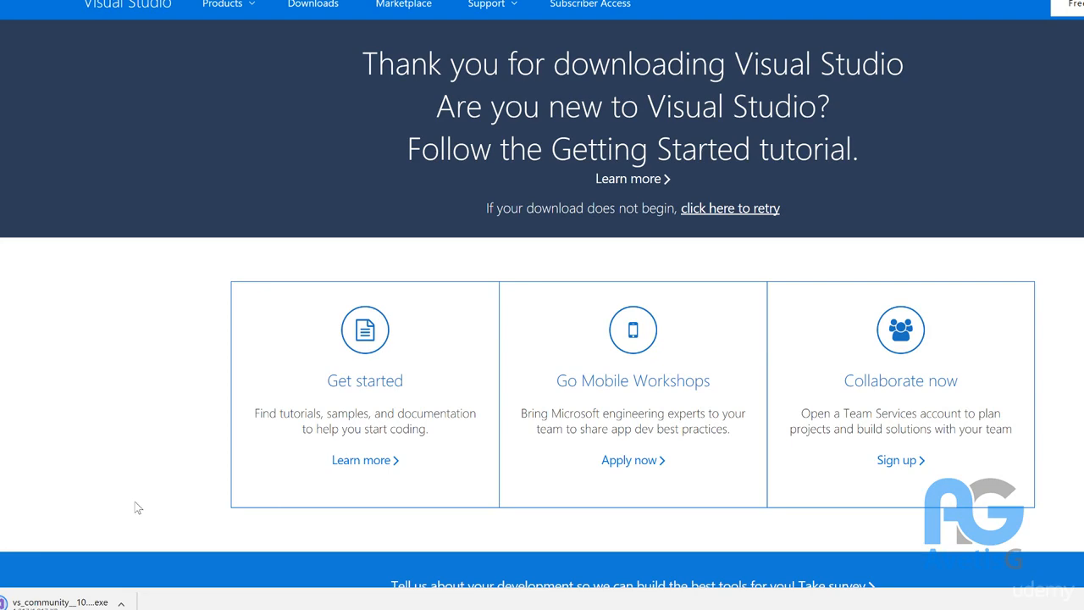
click(82, 596)
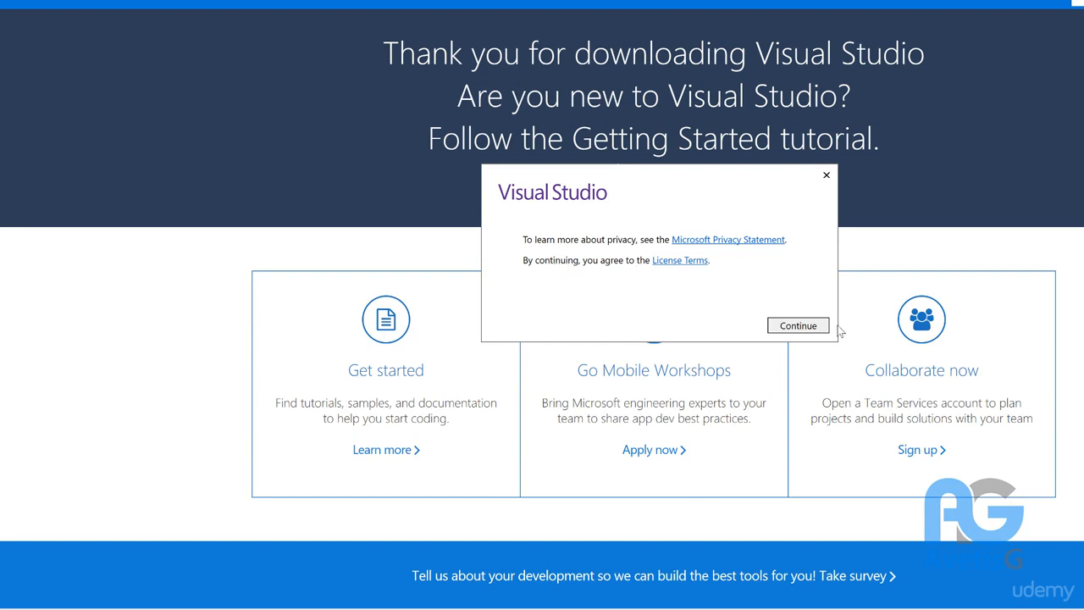
Step: Accept the installer's privacy and license terms and continue to the workload choices
click(813, 330)
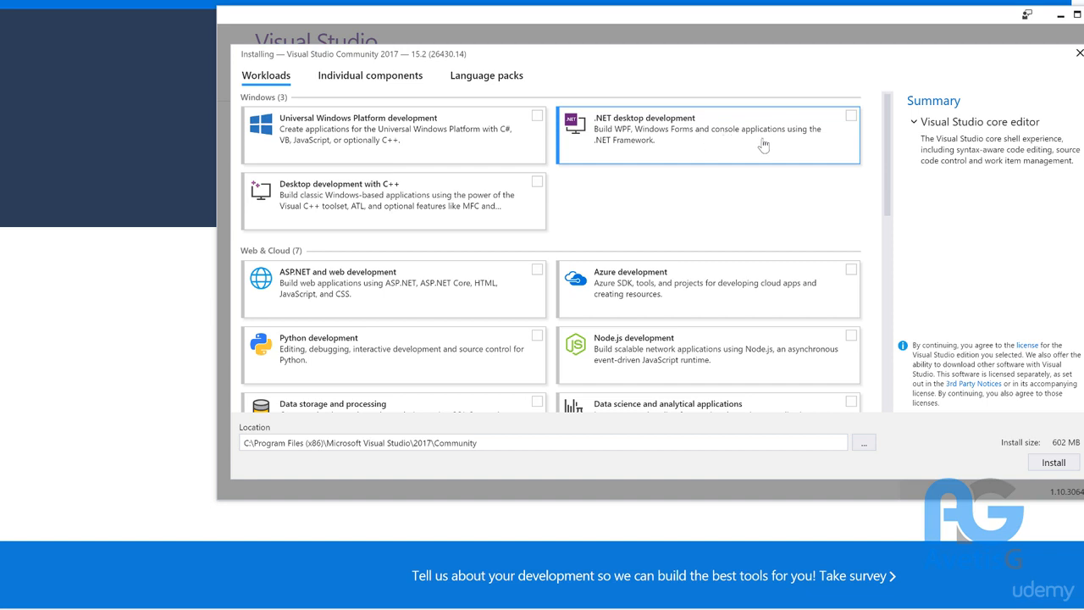
Step: Select the .NET desktop development workload (2.6 GB) and start installing it
click(852, 116)
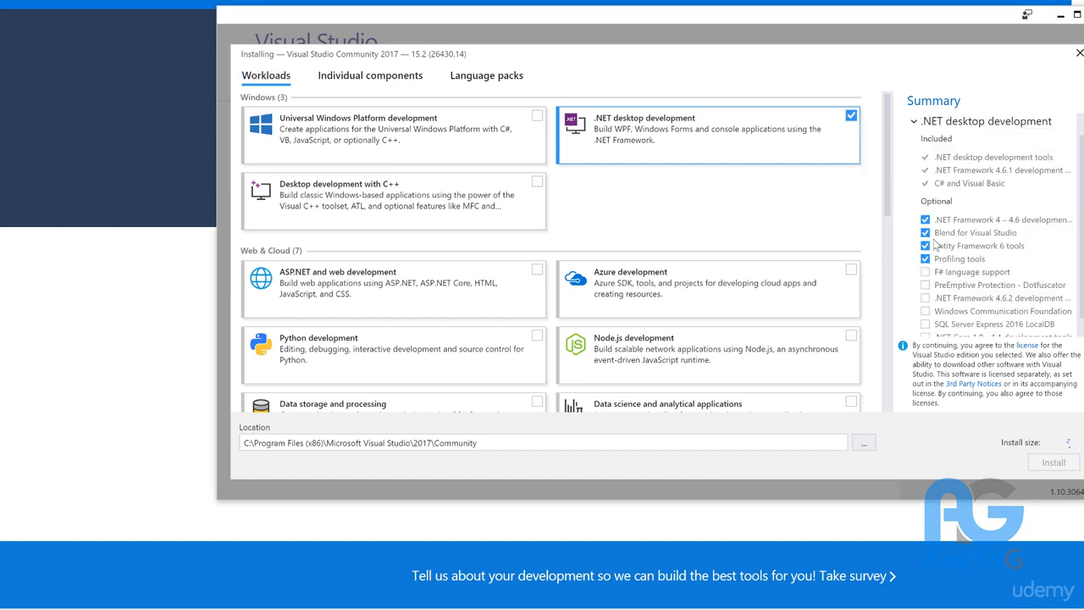
scroll(944, 283, down, 1)
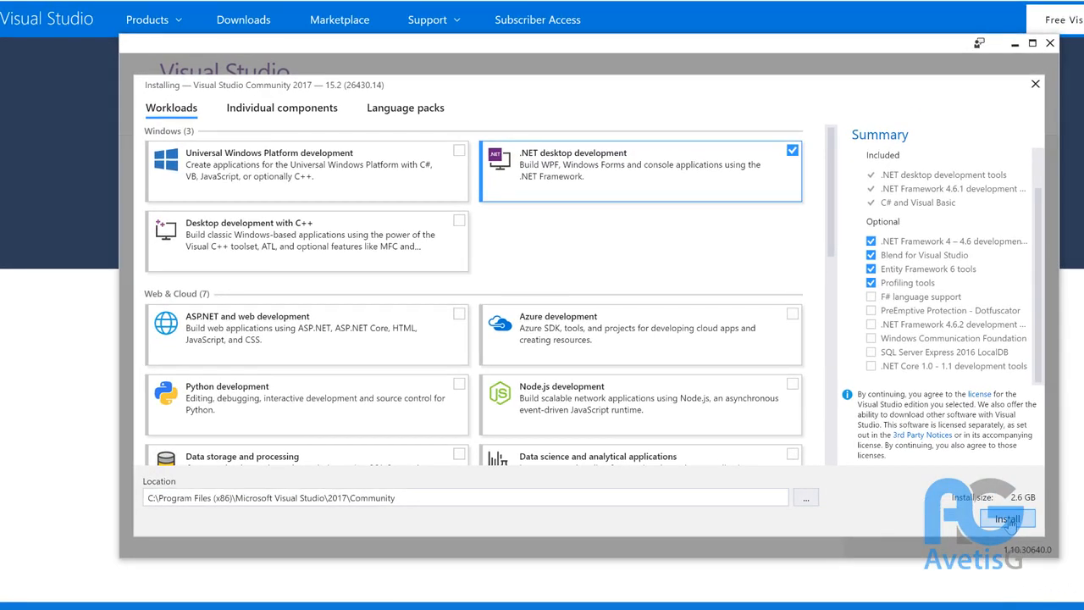
click(1008, 520)
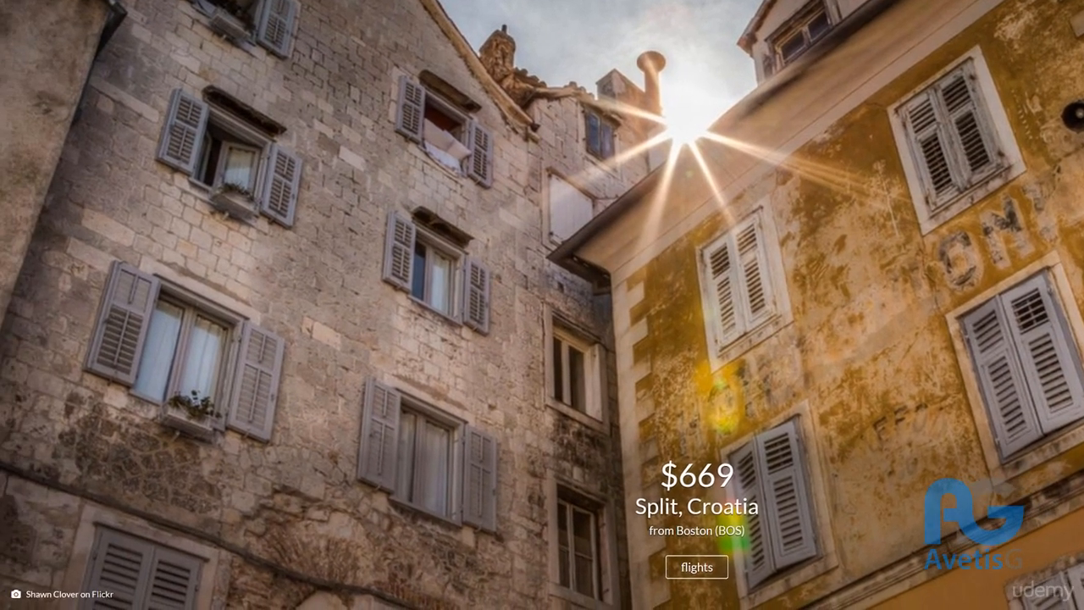
Step: Search Windows for 'visual studio' and launch Visual Studio 2017 from the results
click(55, 609)
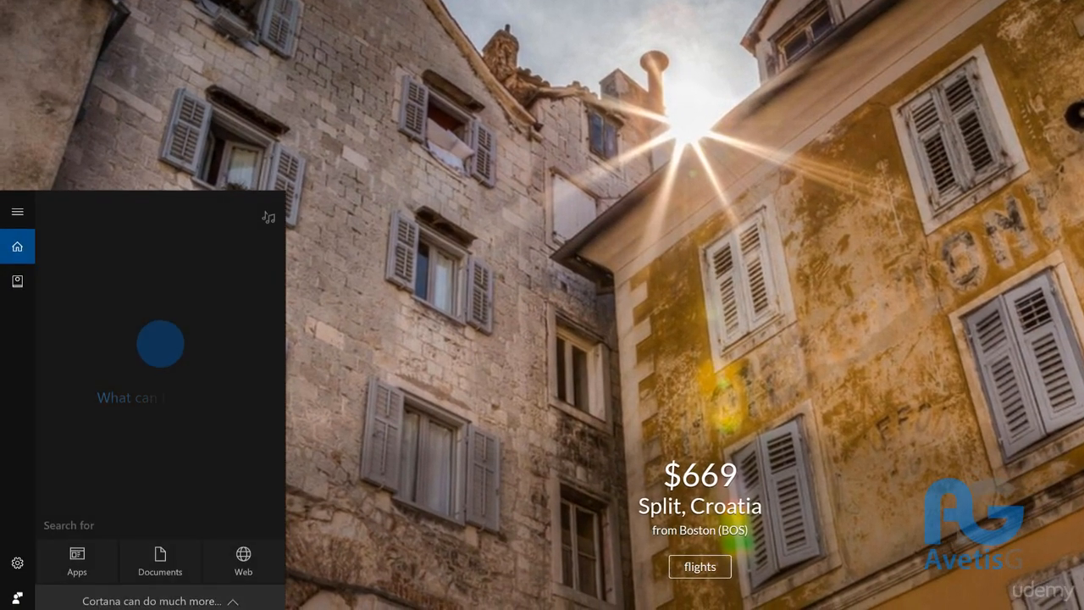
text(visual st)
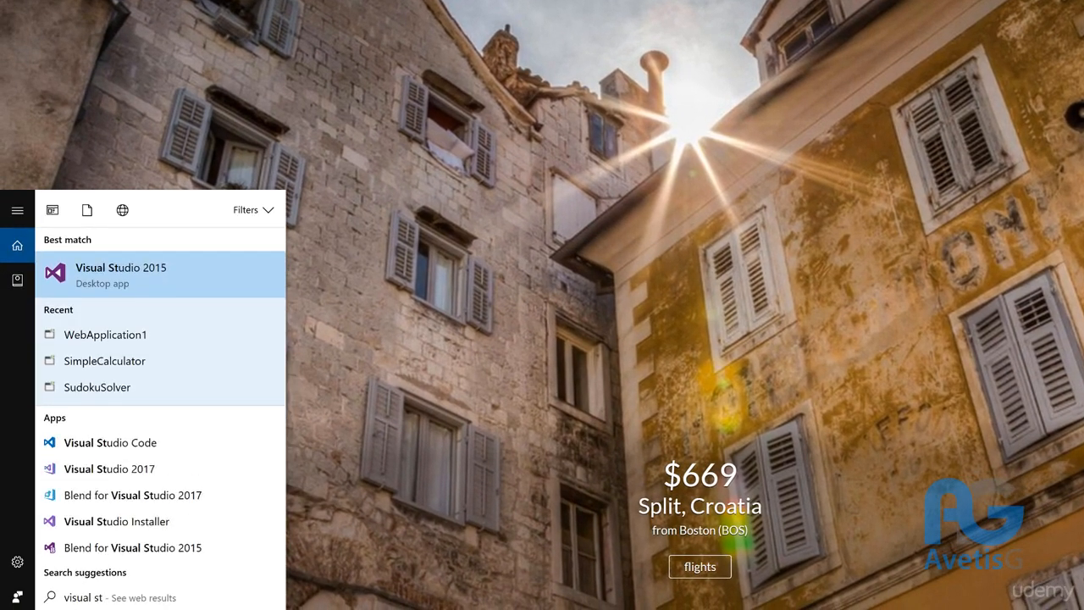
text(id)
key(BackSpace)
key(BackSpace)
text(o)
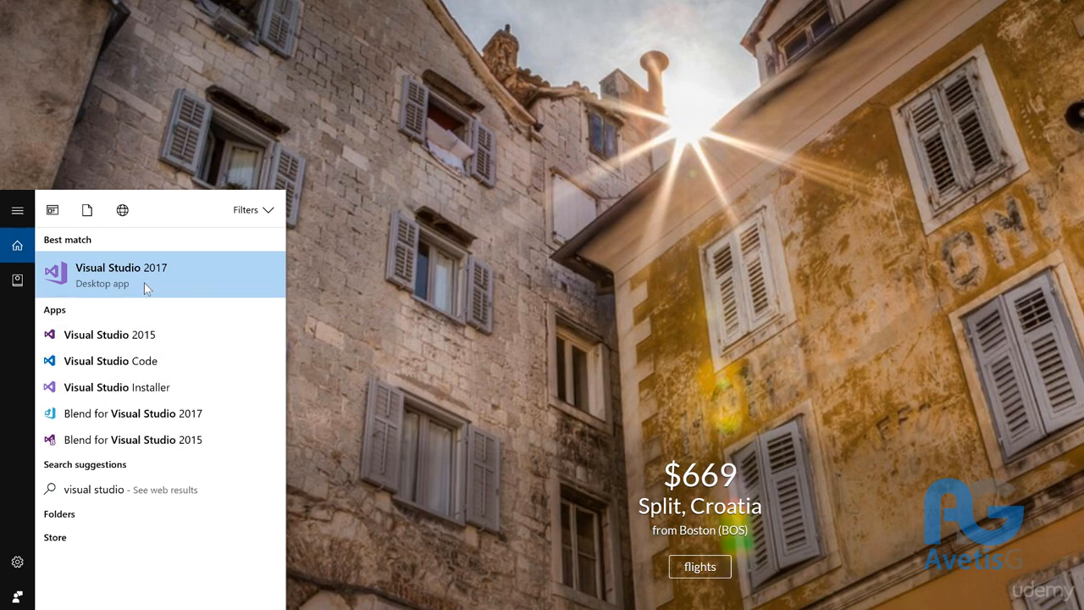
click(173, 273)
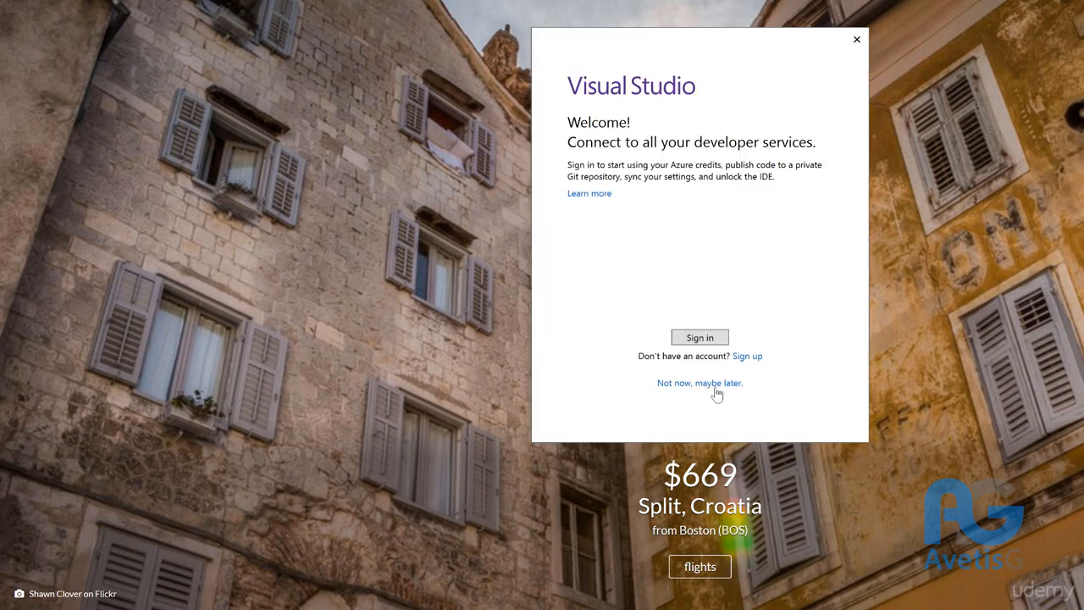
Step: Skip sign-in, keep General development settings, pick a colour theme and start Visual Studio
click(716, 385)
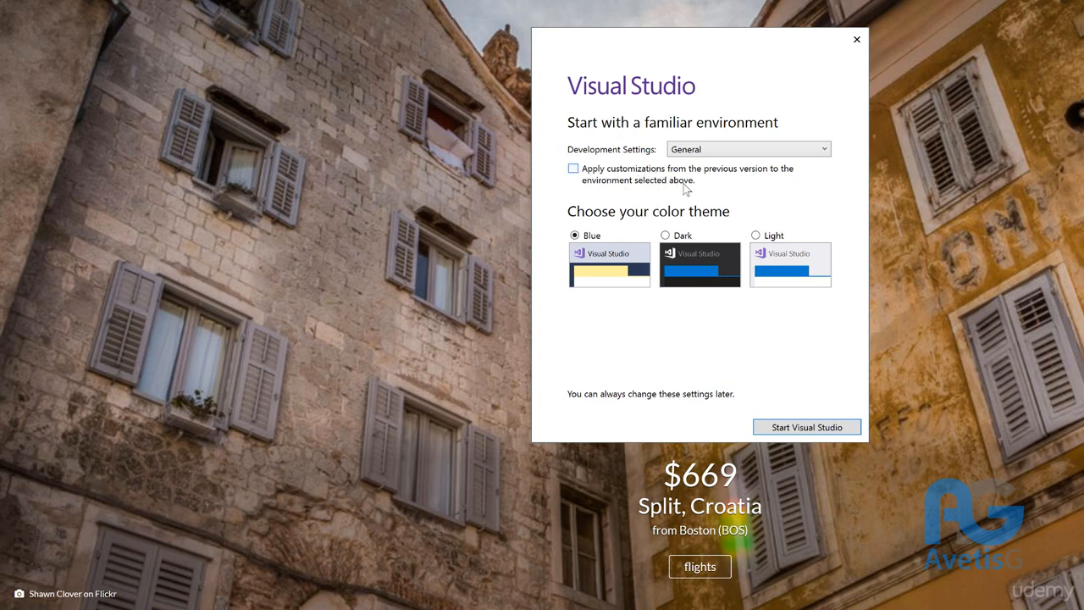
click(704, 151)
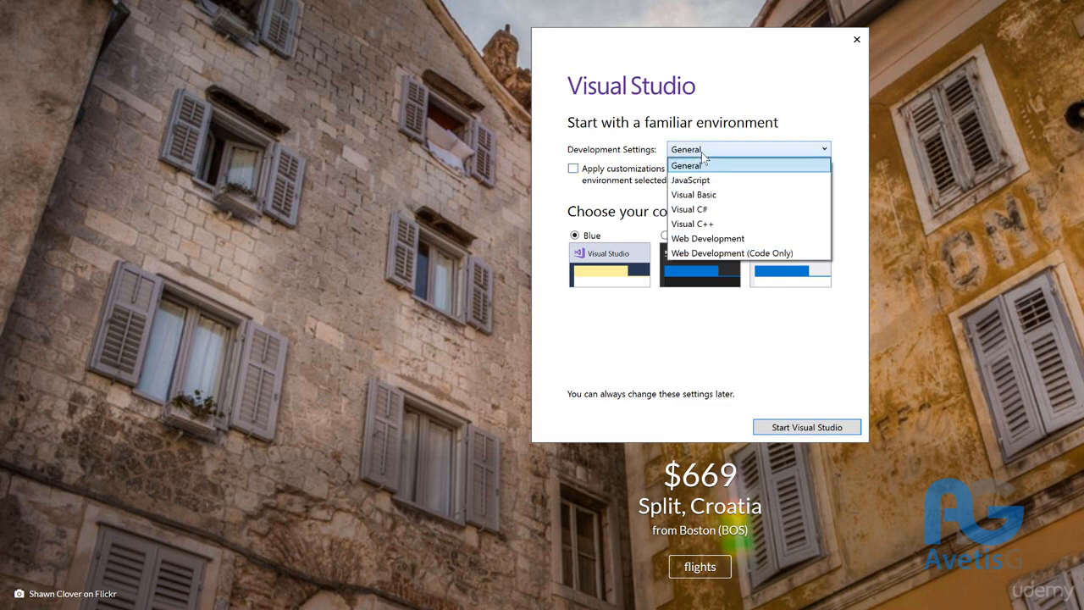
click(700, 163)
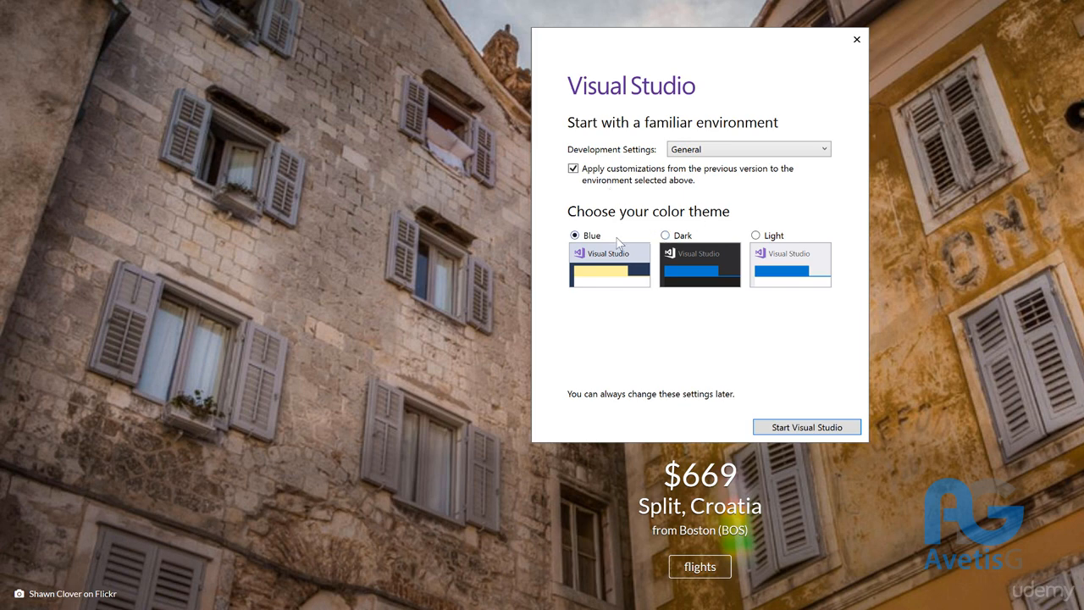
click(666, 236)
click(808, 430)
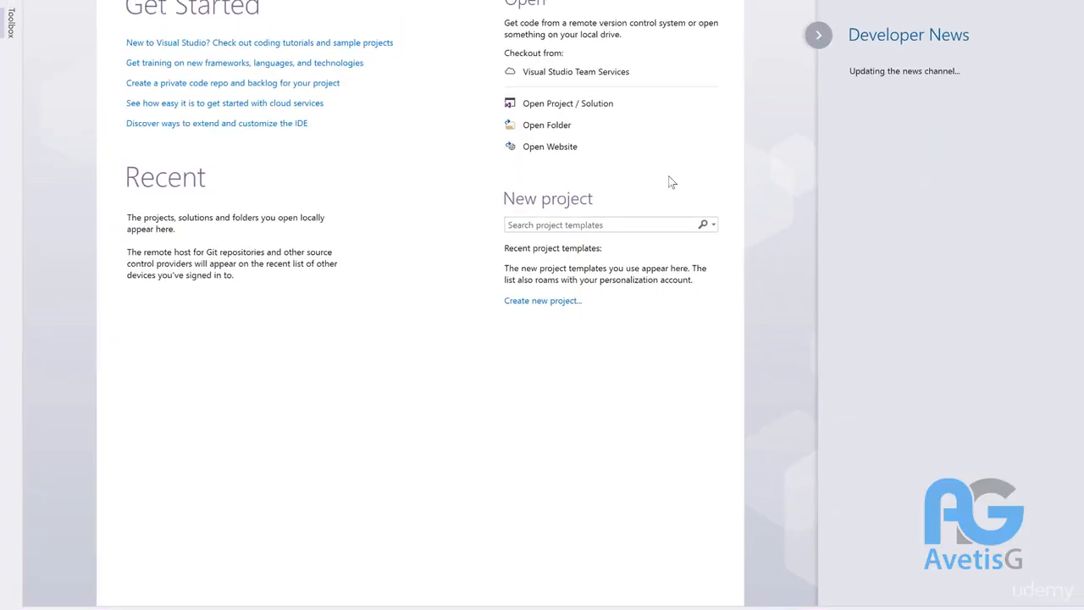
click(348, 17)
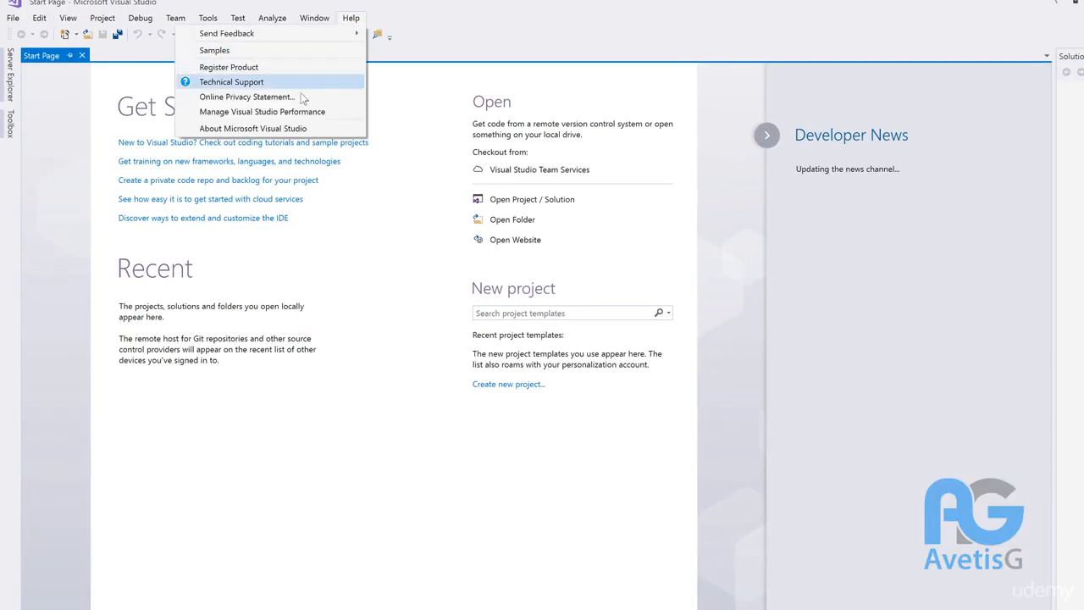
click(285, 134)
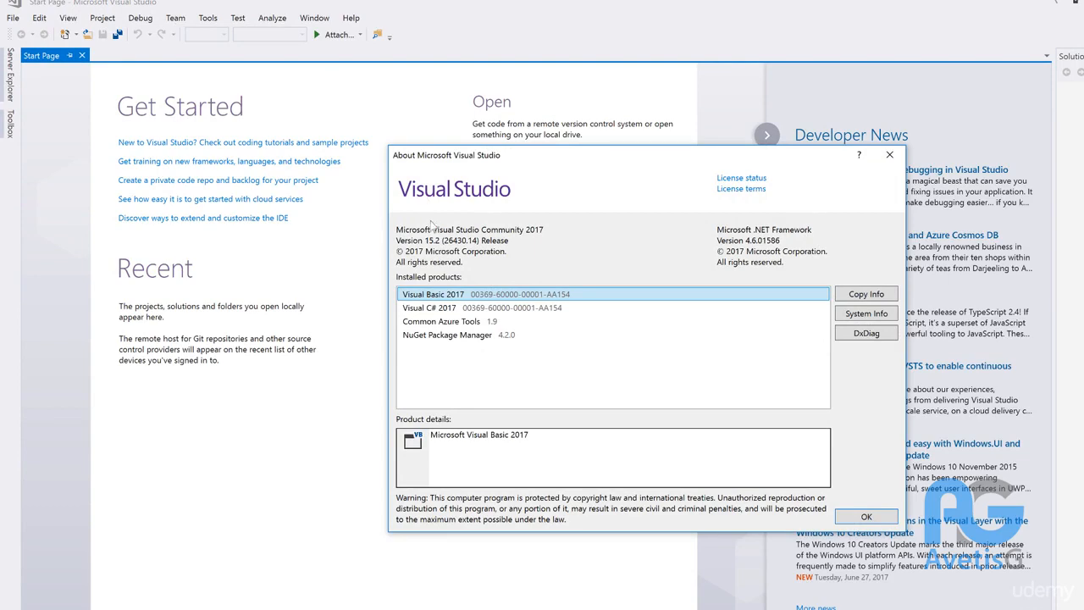
click(889, 155)
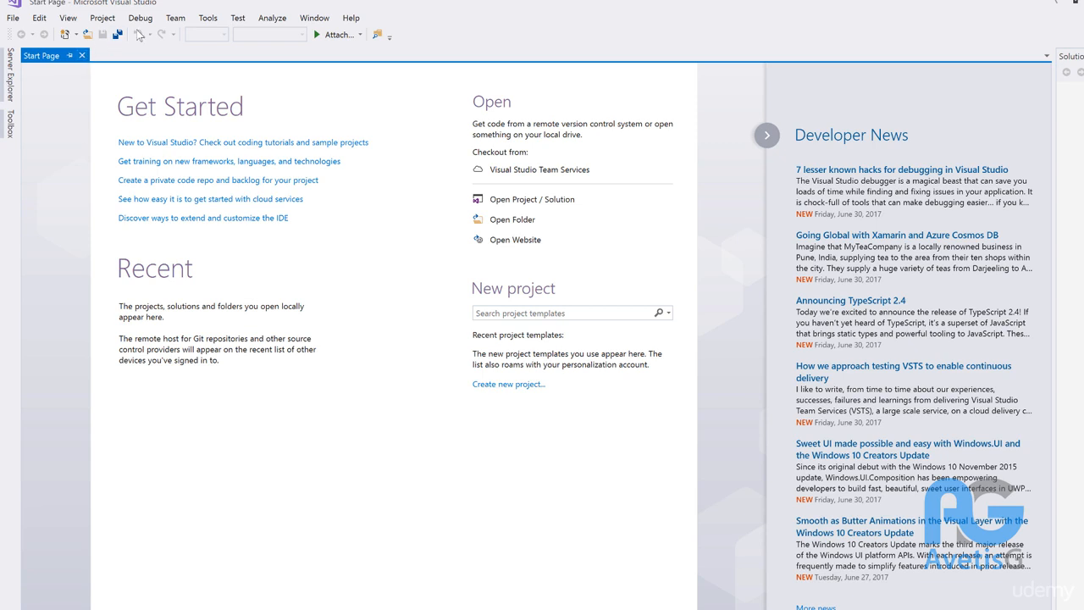
click(67, 19)
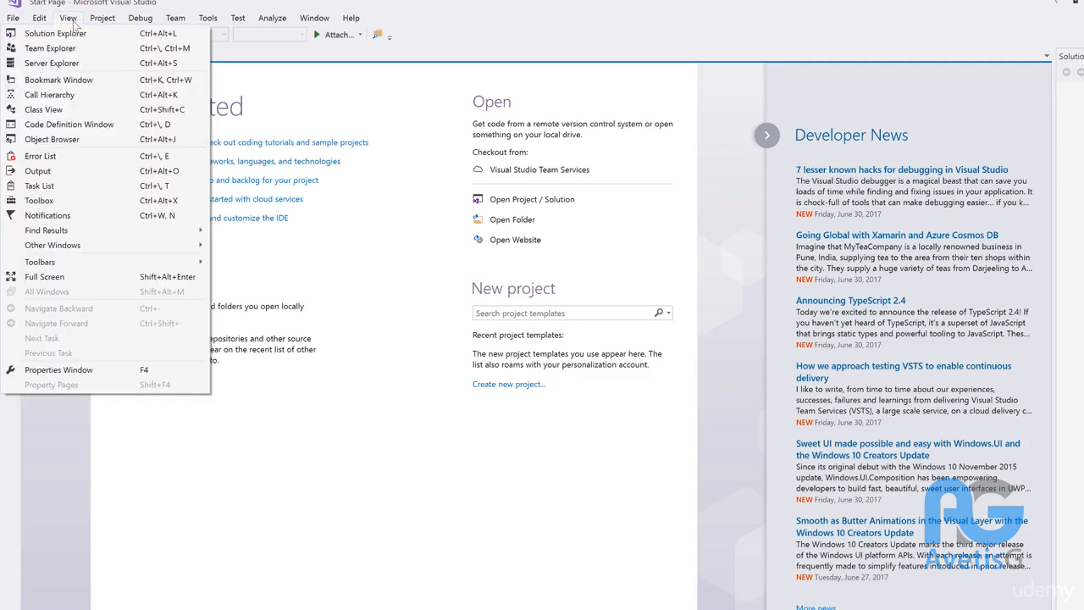
click(67, 18)
click(69, 19)
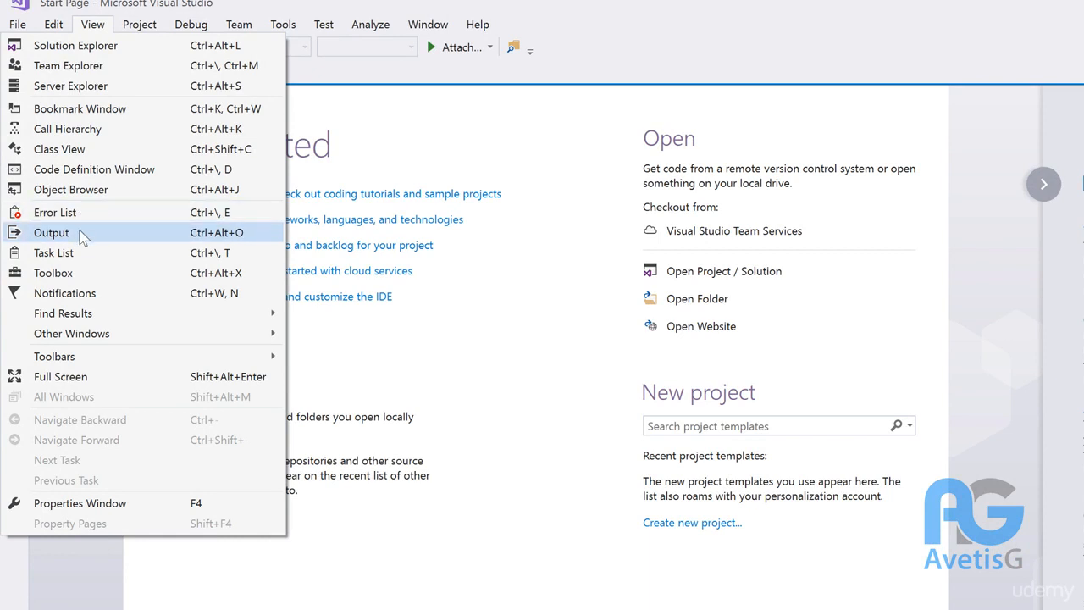
mouse_move(81, 339)
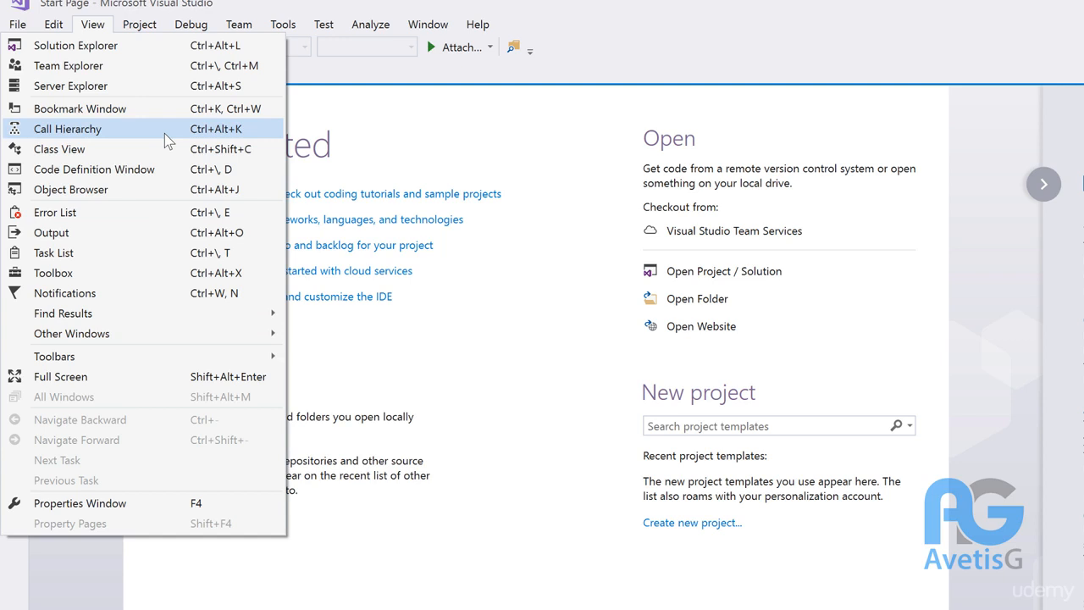
click(335, 131)
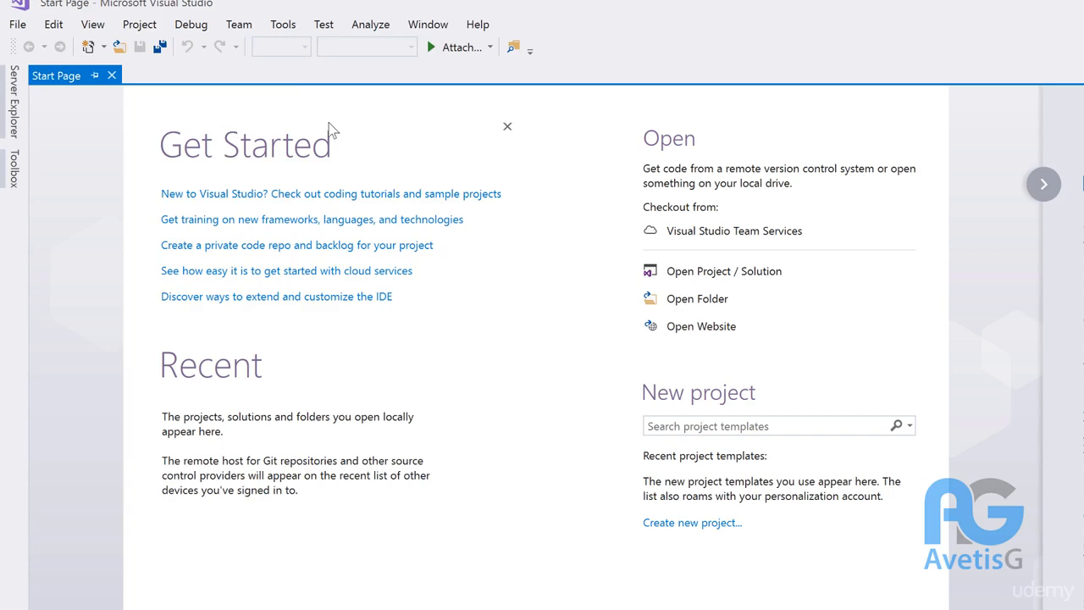
Step: Create a Console App (.NET Framework) project named SimpleApplication
click(23, 29)
mouse_move(204, 47)
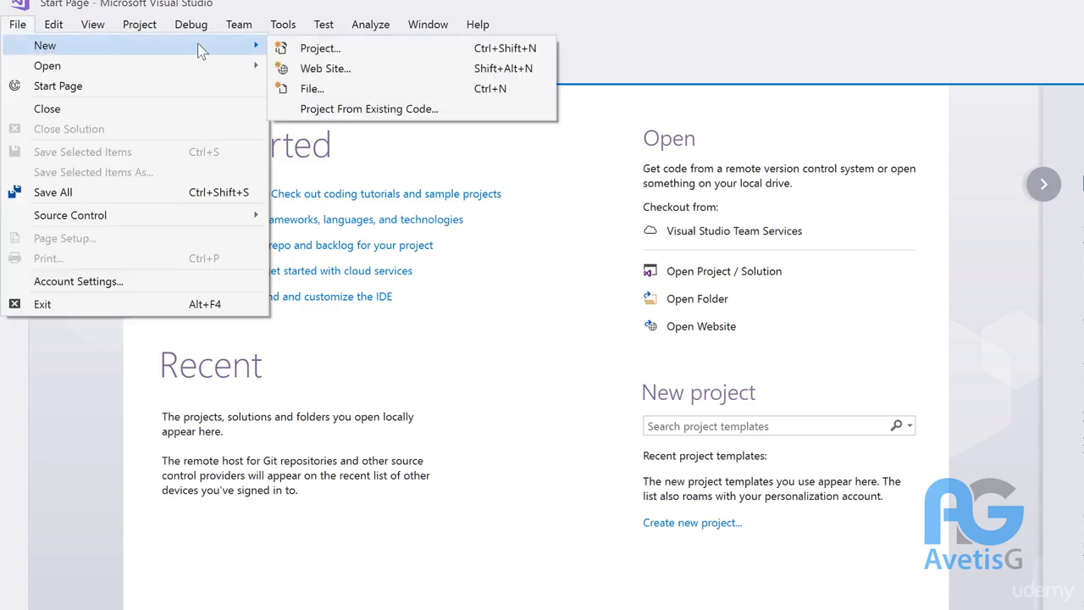
click(310, 51)
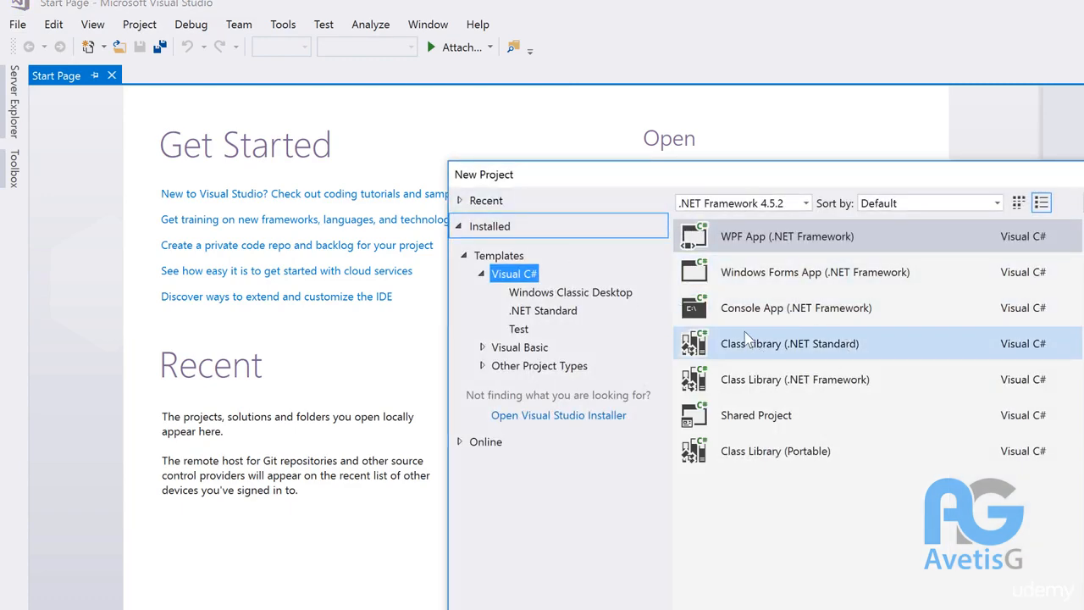
click(877, 312)
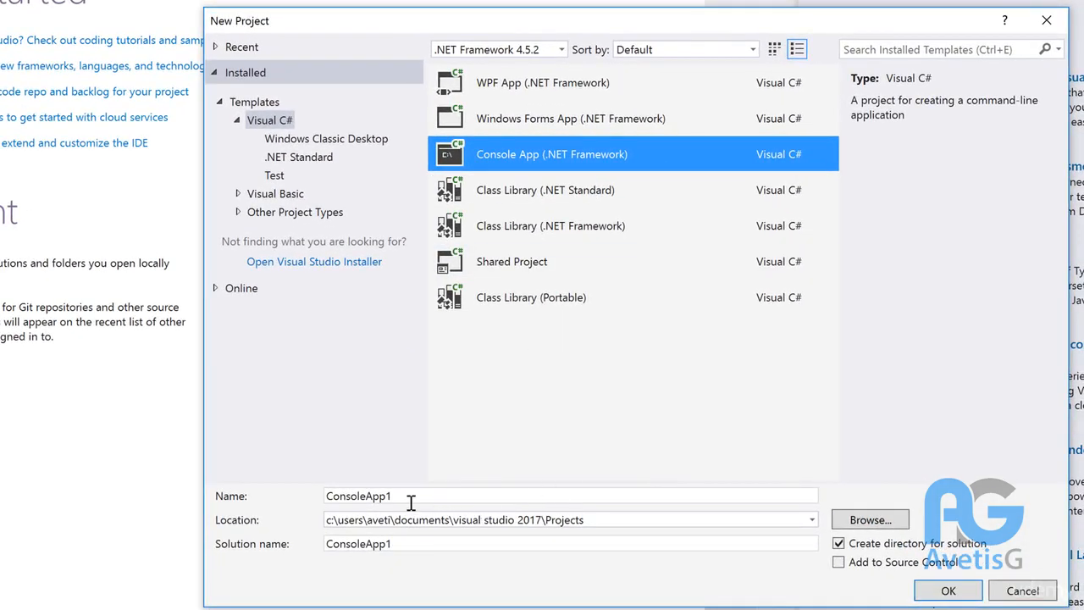
drag(411, 502, 273, 517)
text(S)
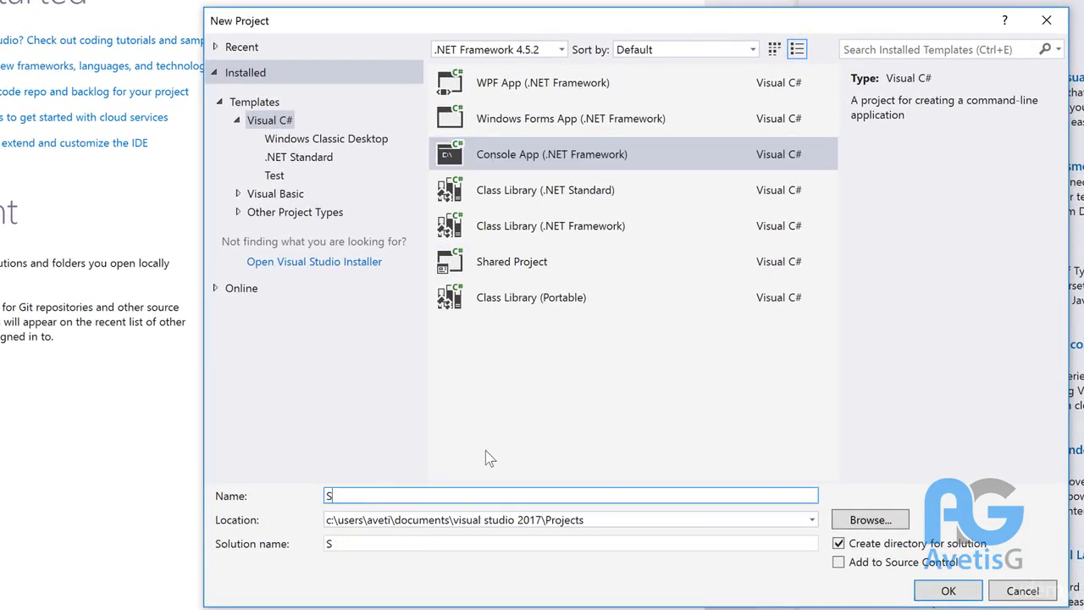
text(impleApplications)
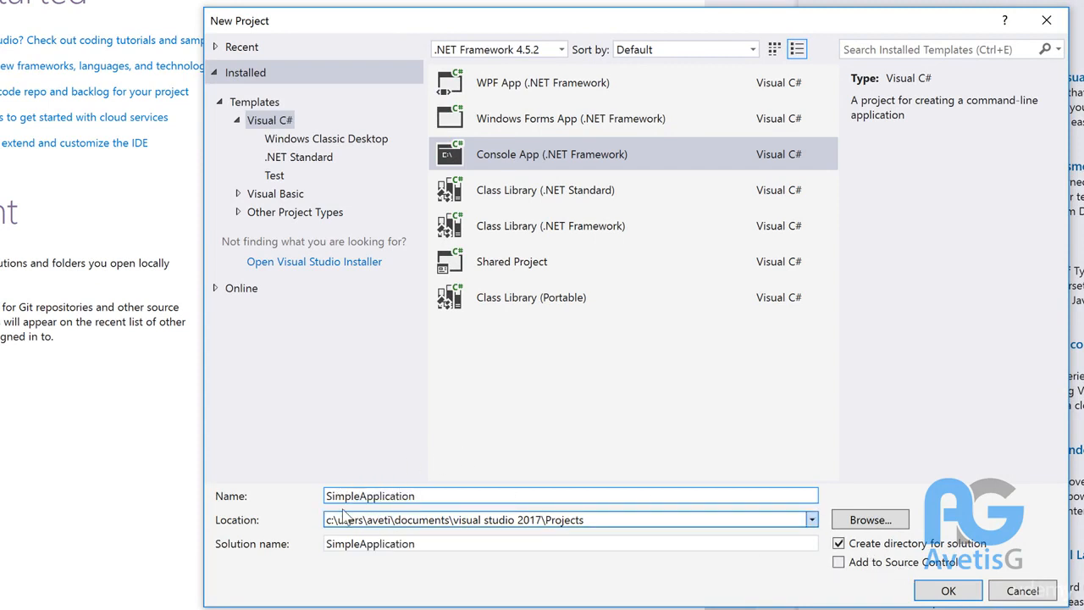
click(962, 591)
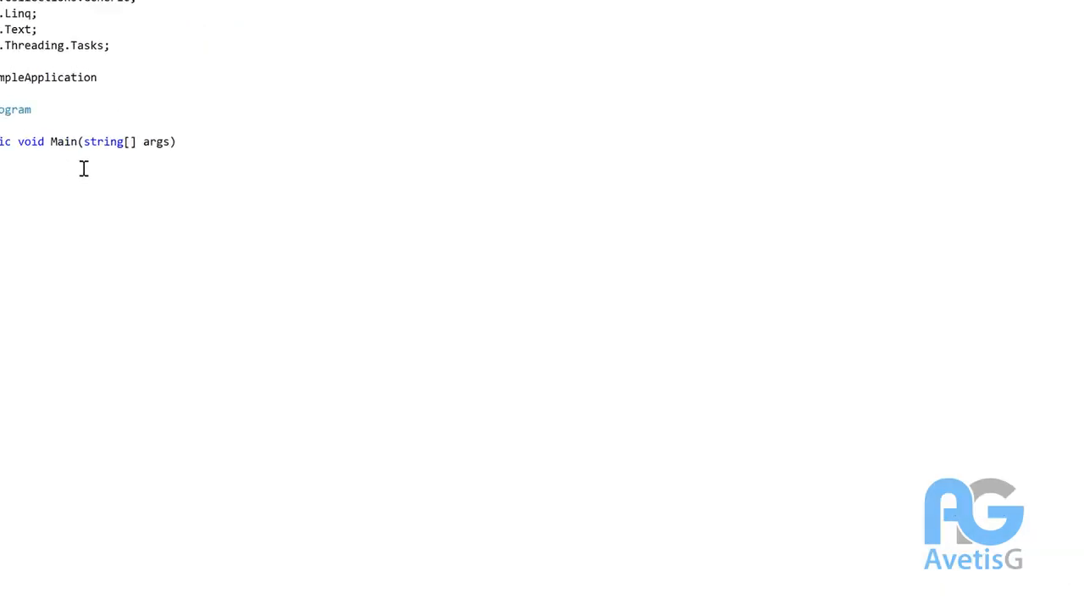
Step: Add Console.WriteLine("Hello World!"); inside Main using IntelliSense completion
click(319, 248)
key(Return)
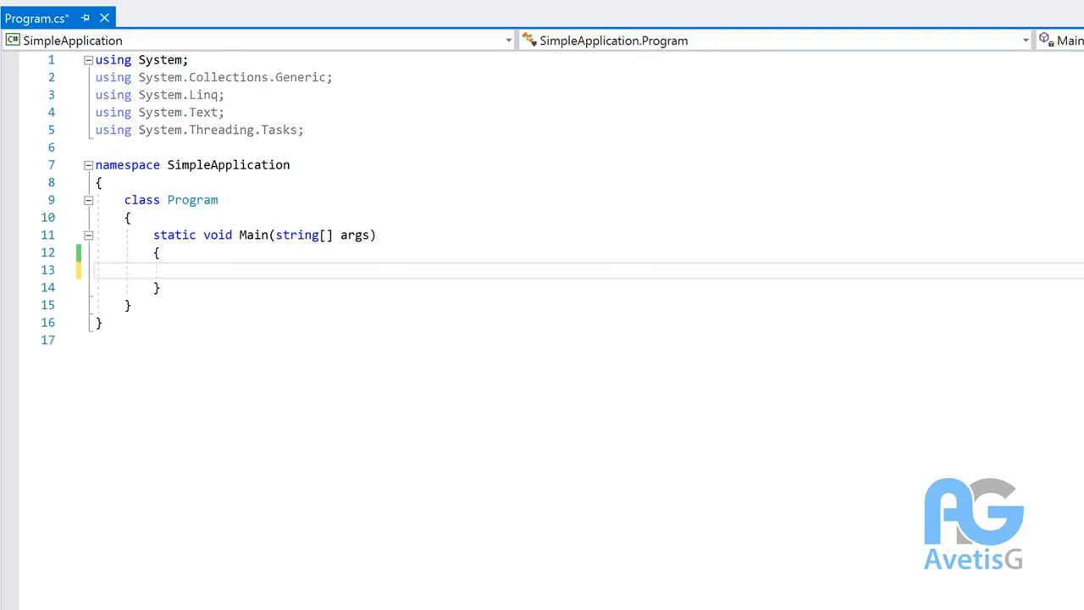
text(Console.)
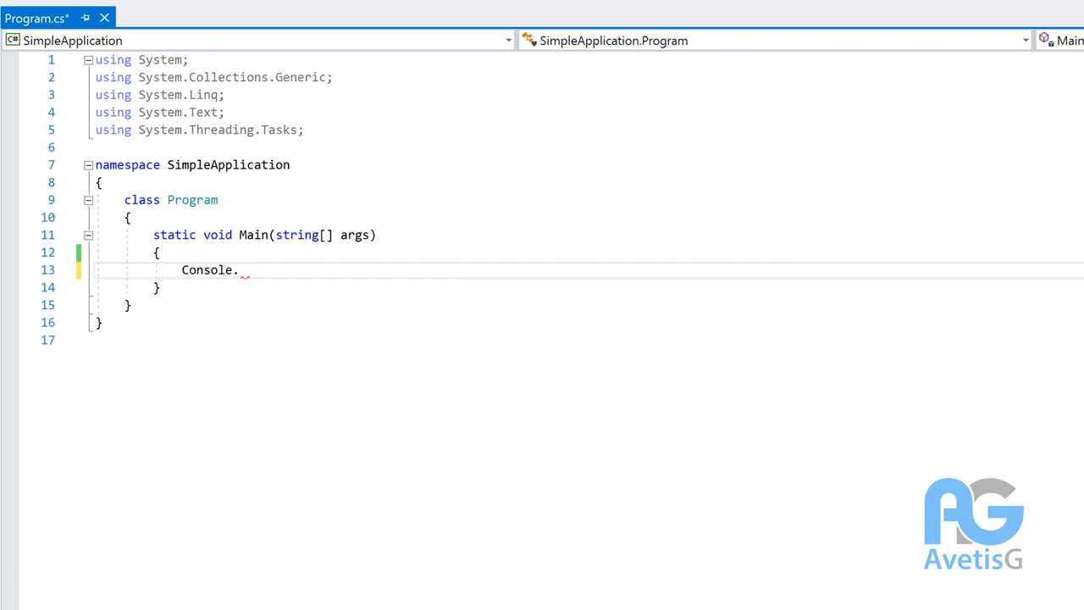
text(Write)
key(Down)
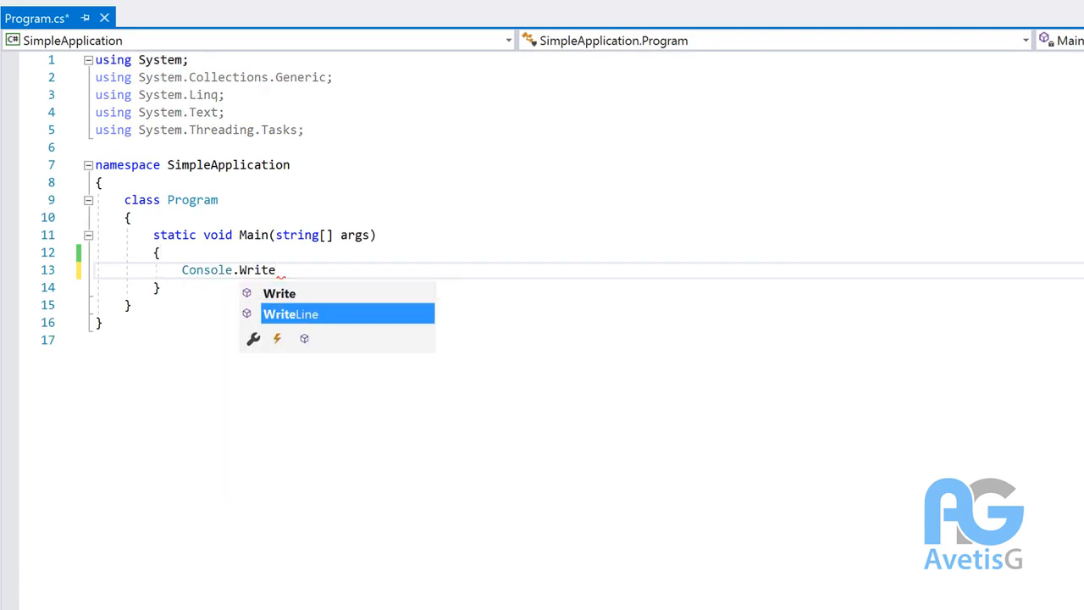
key(Tab)
text(())
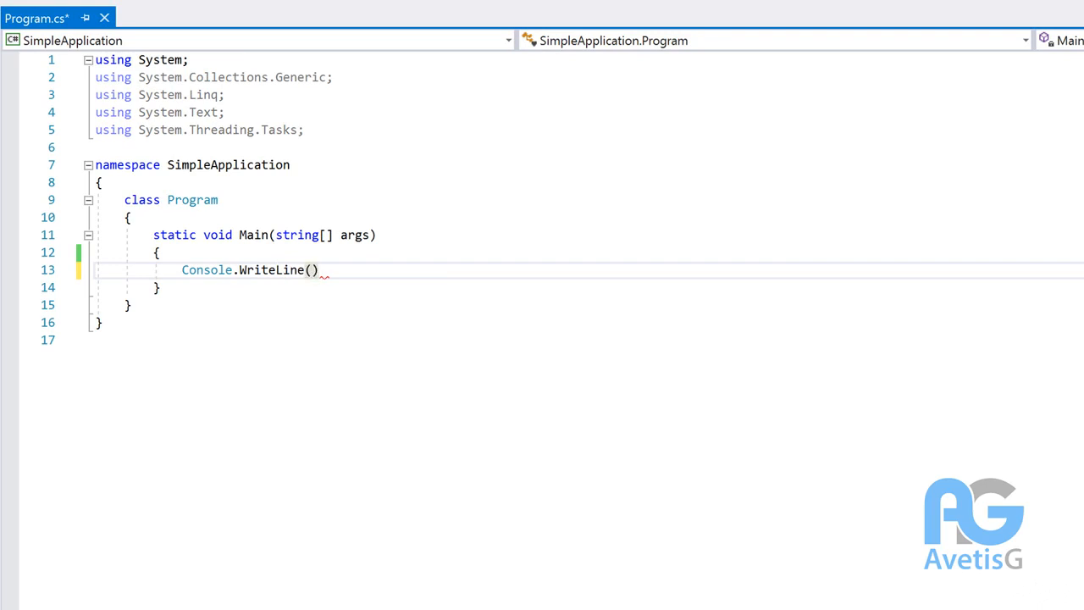
text(;)
key(Left)
key(Left)
text("Hello w)
key(BackSpace)
text(W)
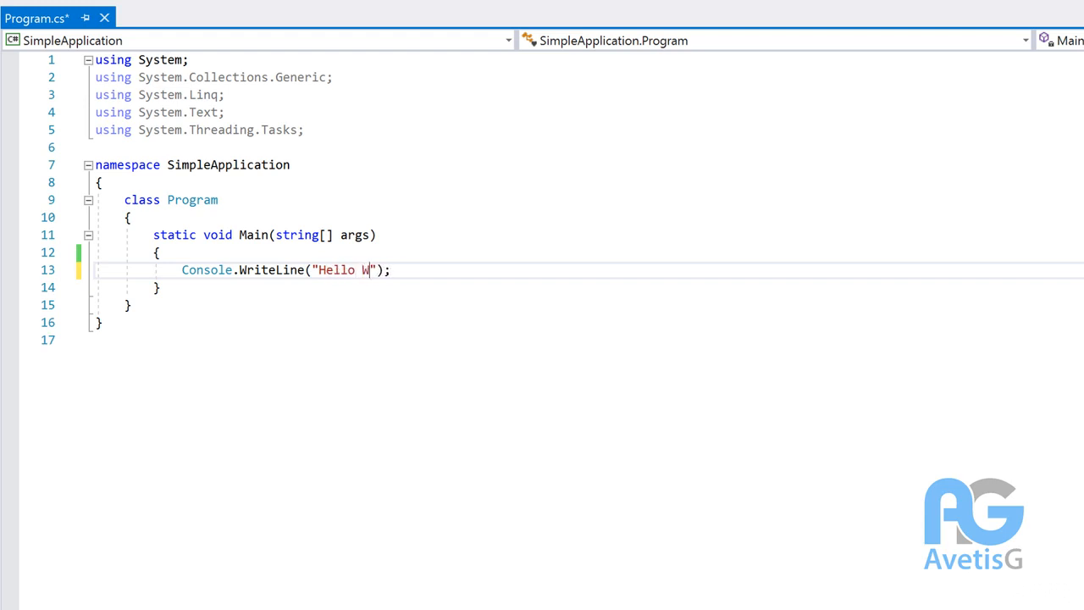
text(orld!)
Step: Save Program.cs and set a breakpoint on line 14's closing brace
click(509, 269)
key(ctrl+s)
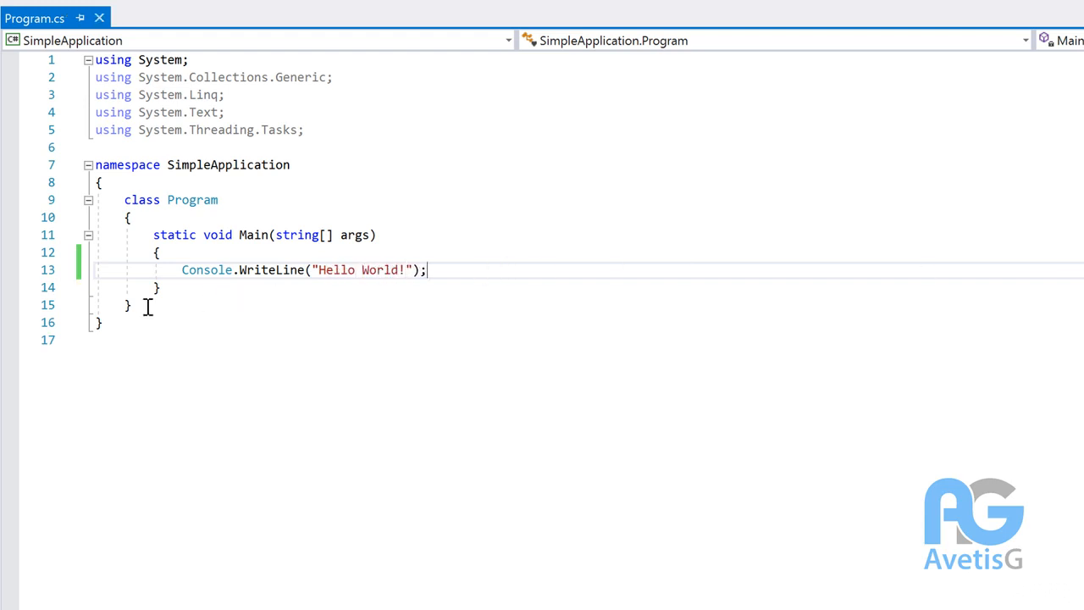
click(8, 287)
click(409, 286)
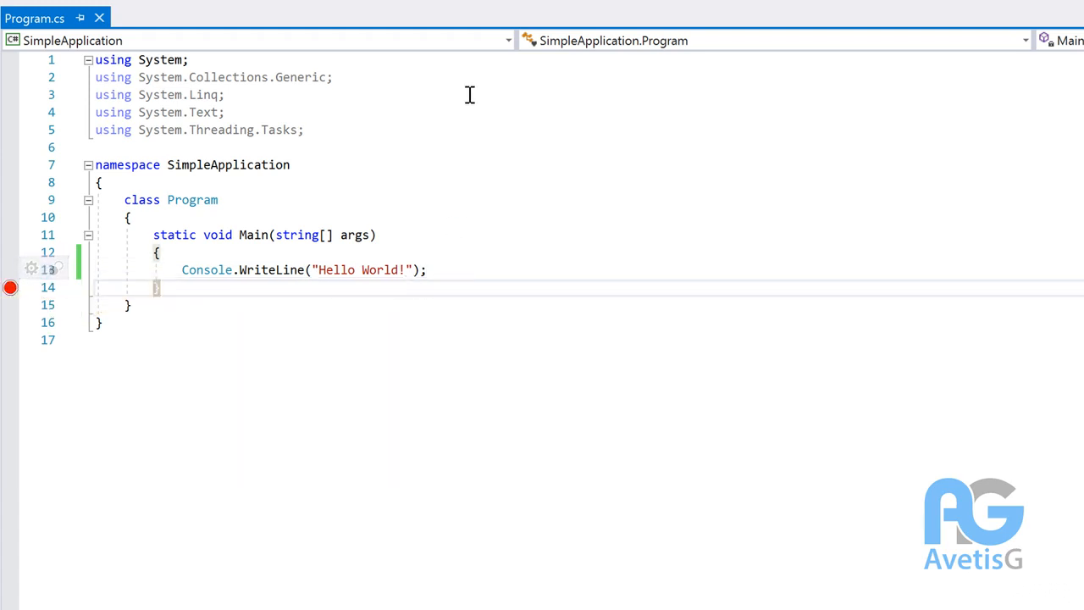
Step: Run the app under the debugger and view Hello World! in the console window
click(481, 42)
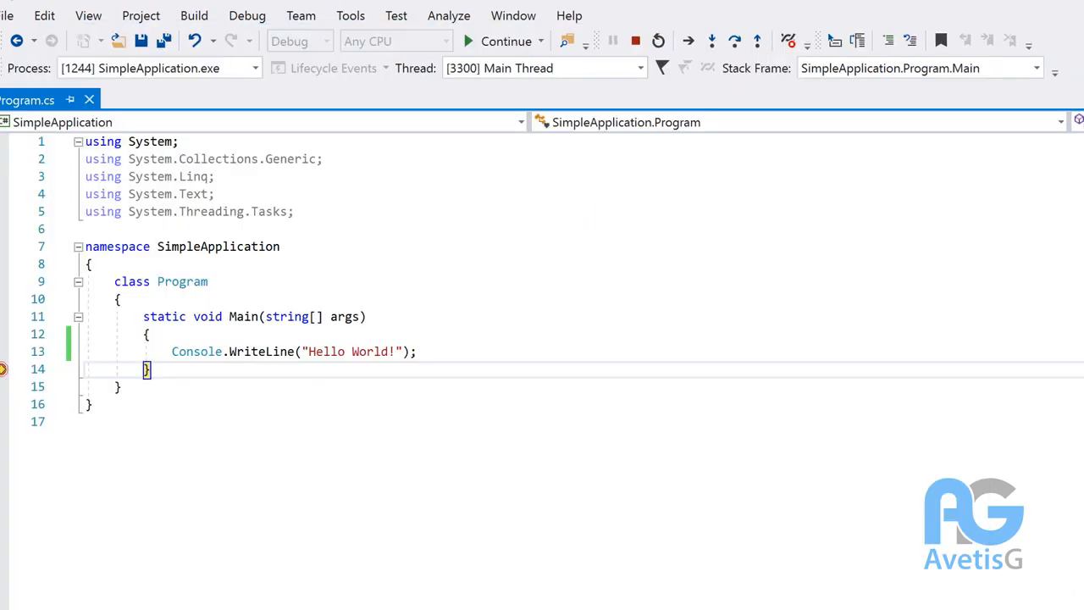
key(alt+Tab)
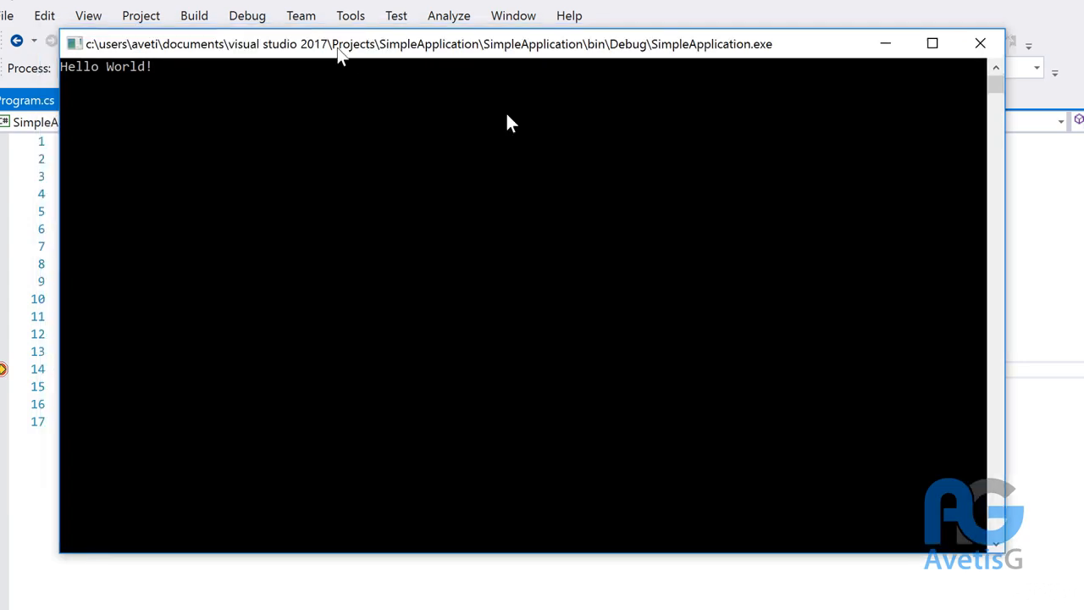
drag(329, 41, 958, 273)
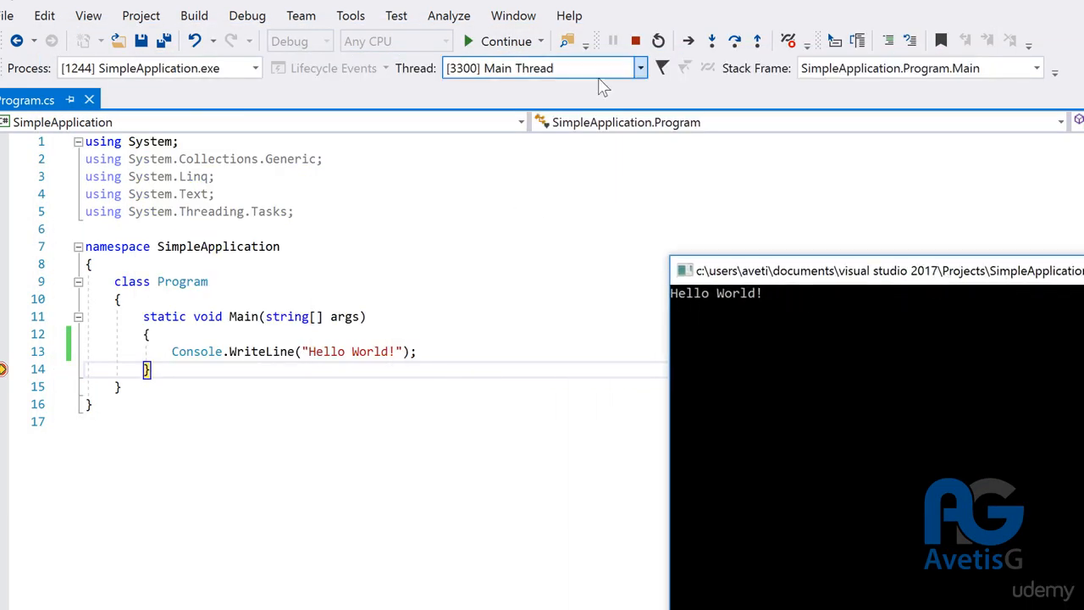
Step: Stop debugging and remove the breakpoint from line 14
click(635, 40)
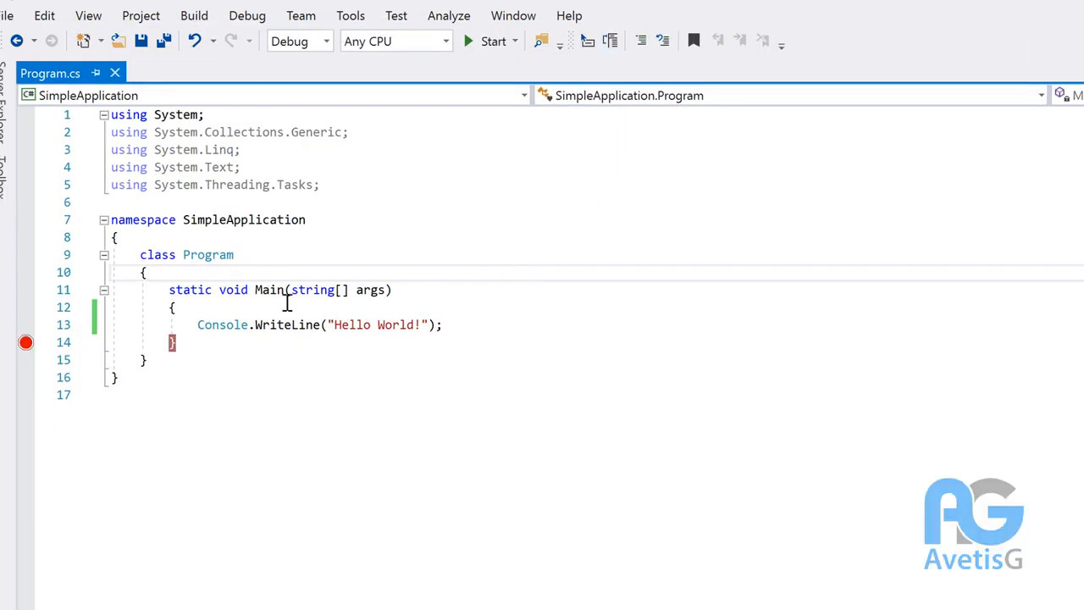
click(25, 342)
click(310, 340)
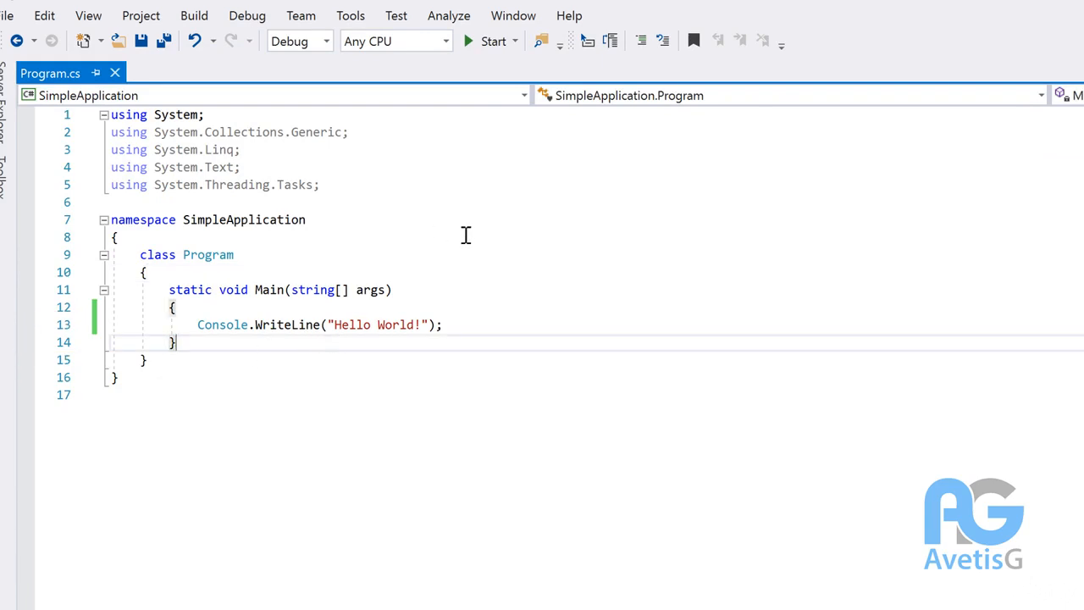